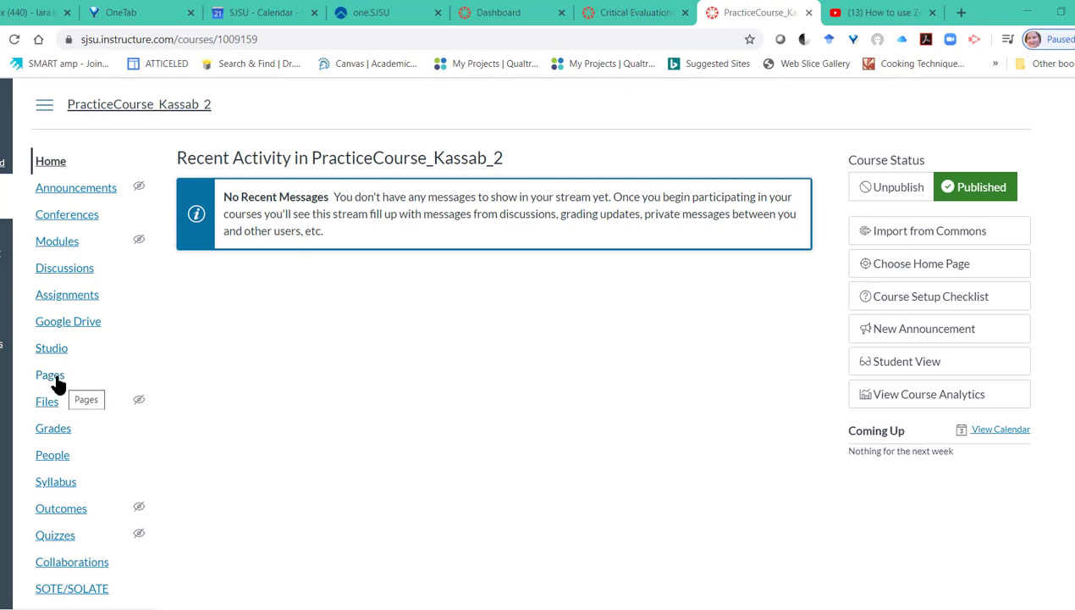
Create a new page in the course's Pages area with the title "learn about something".
left_click(52, 377)
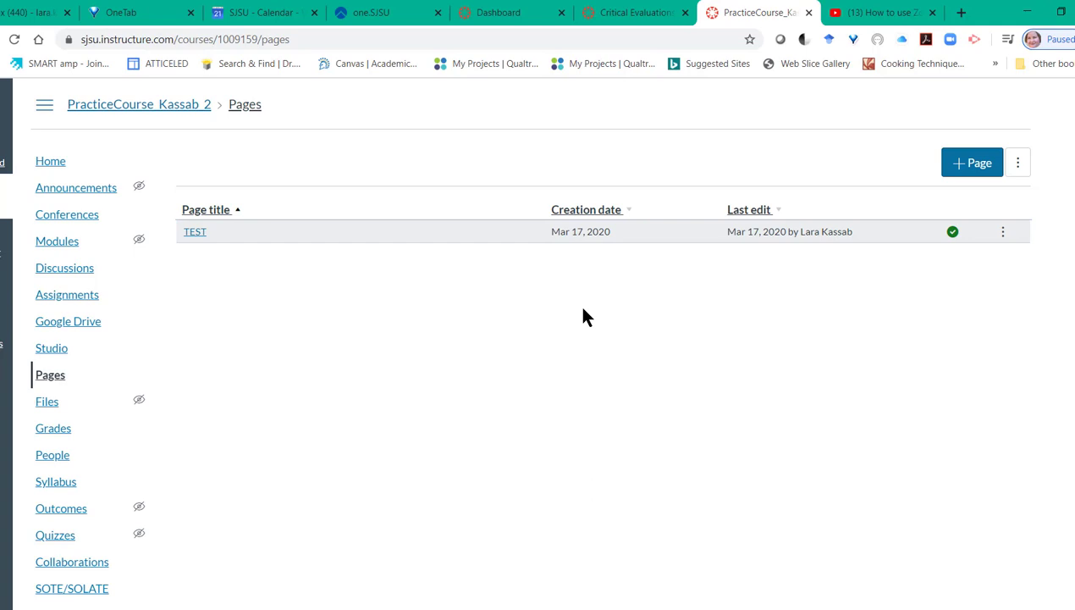
left_click(971, 165)
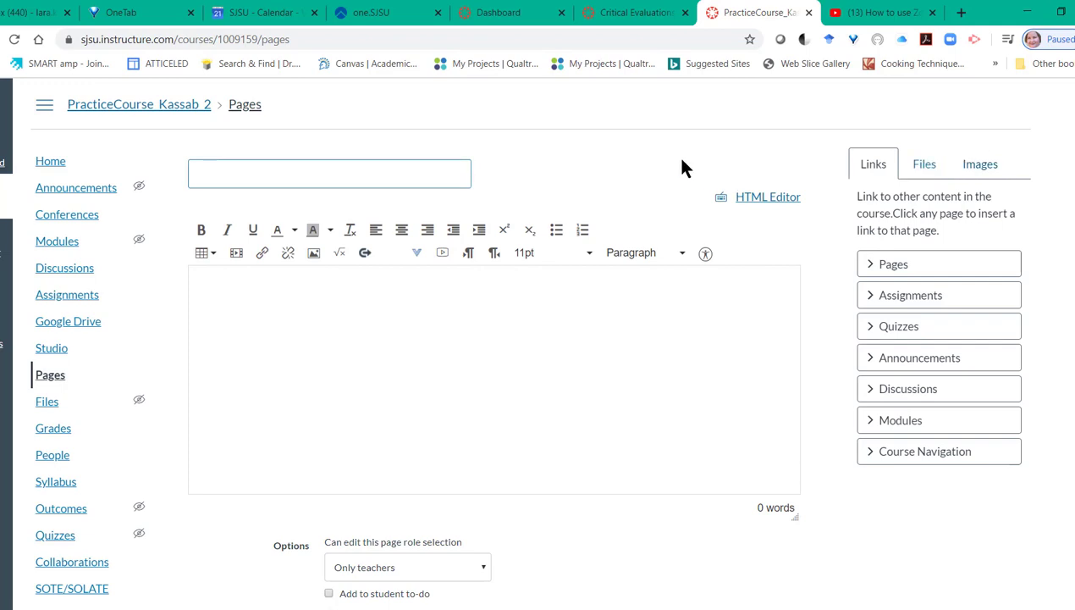
left_click(409, 176)
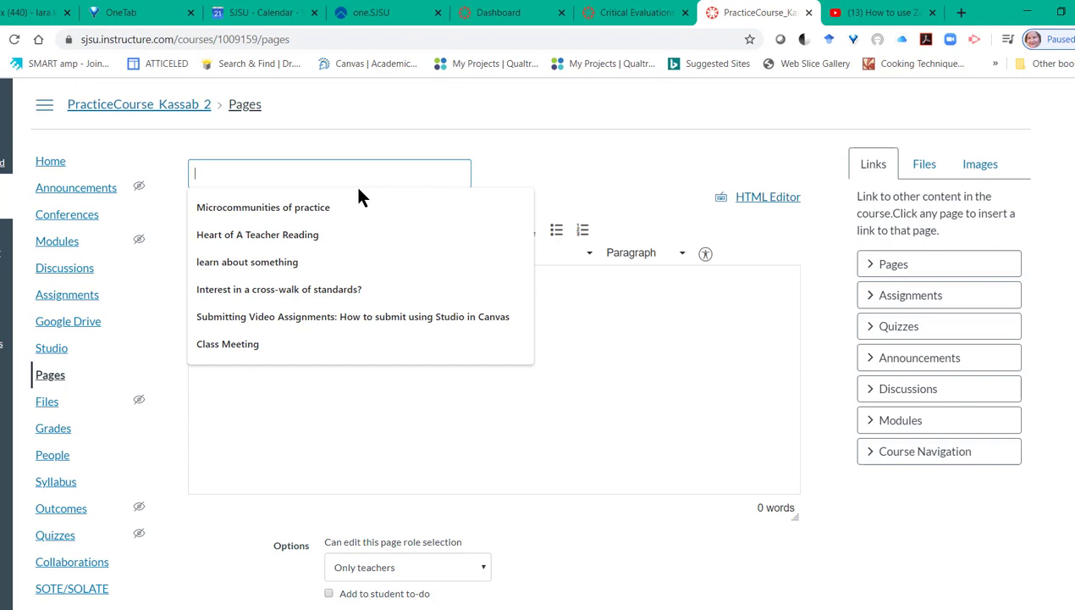
left_click(319, 261)
Add the bold, underlined, centred 14pt heading "This page is for our own ongoing learning!" to the page body.
left_click(316, 331)
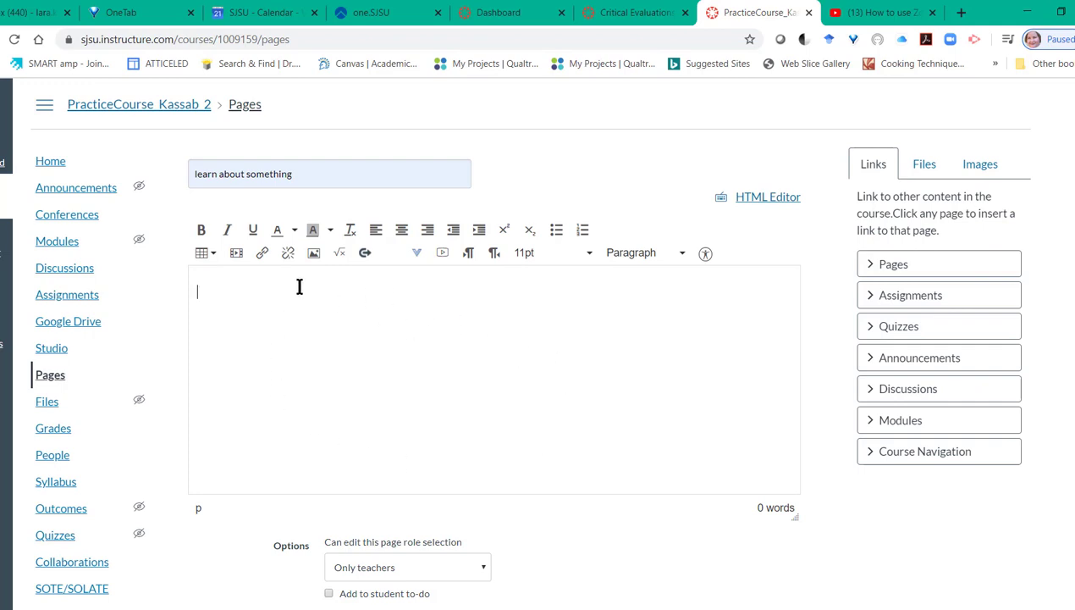
left_click(201, 232)
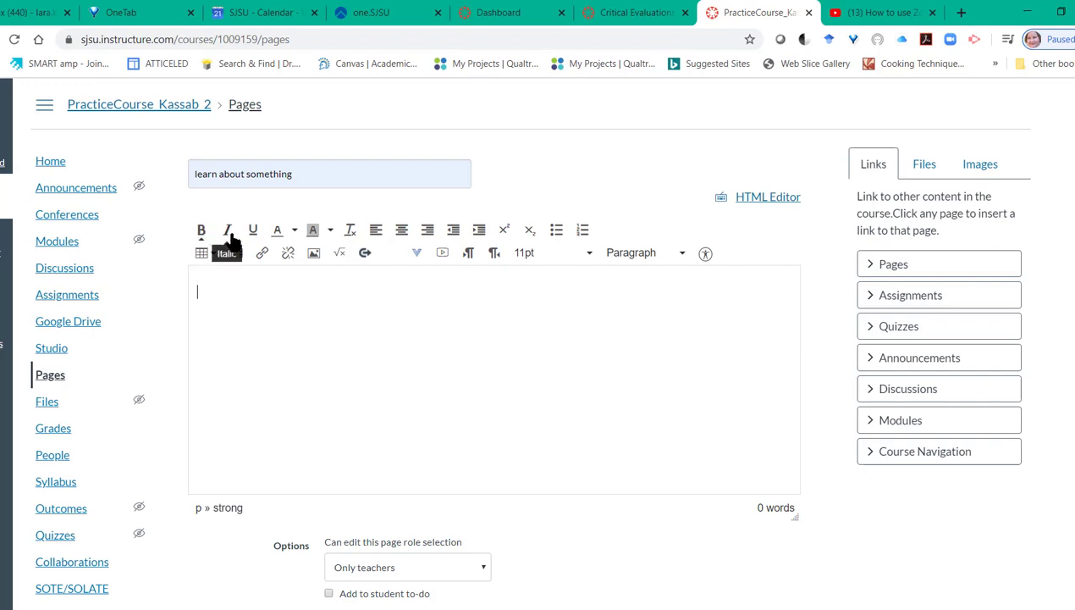
left_click(254, 230)
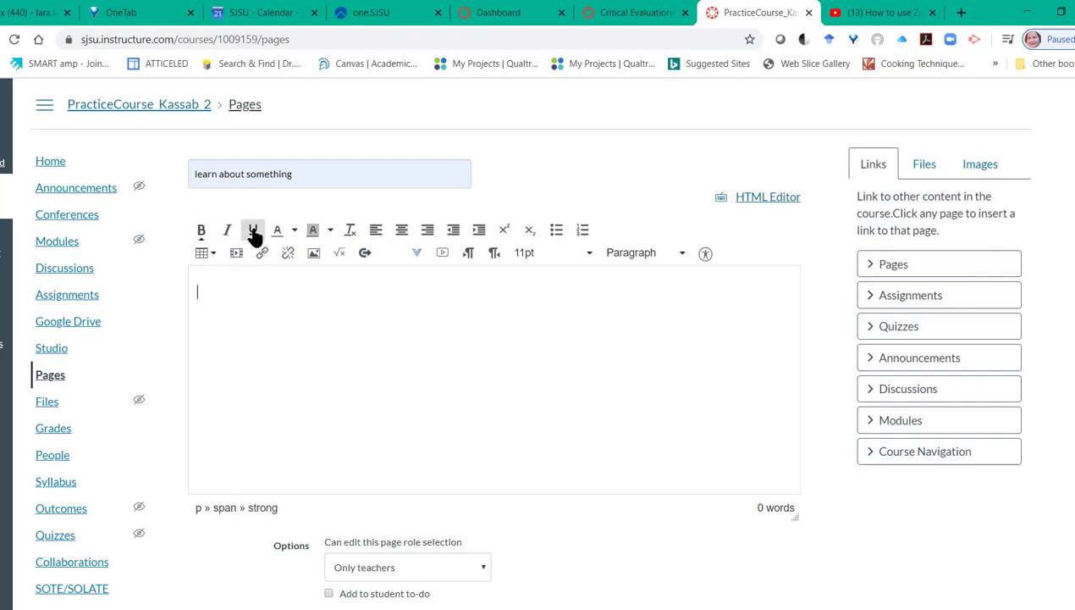
left_click(403, 234)
left_click(591, 257)
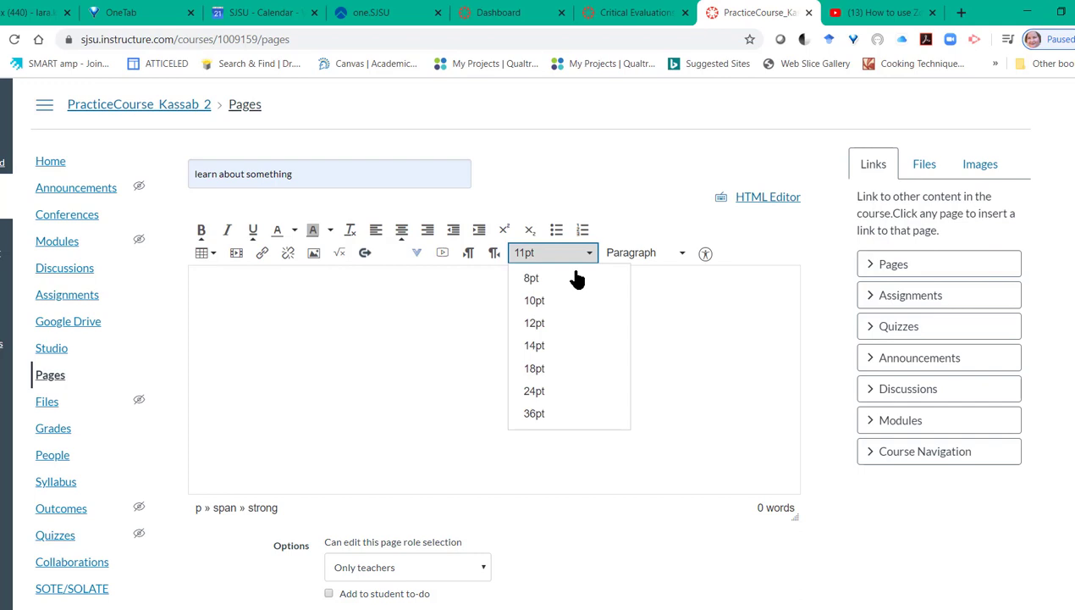
left_click(561, 347)
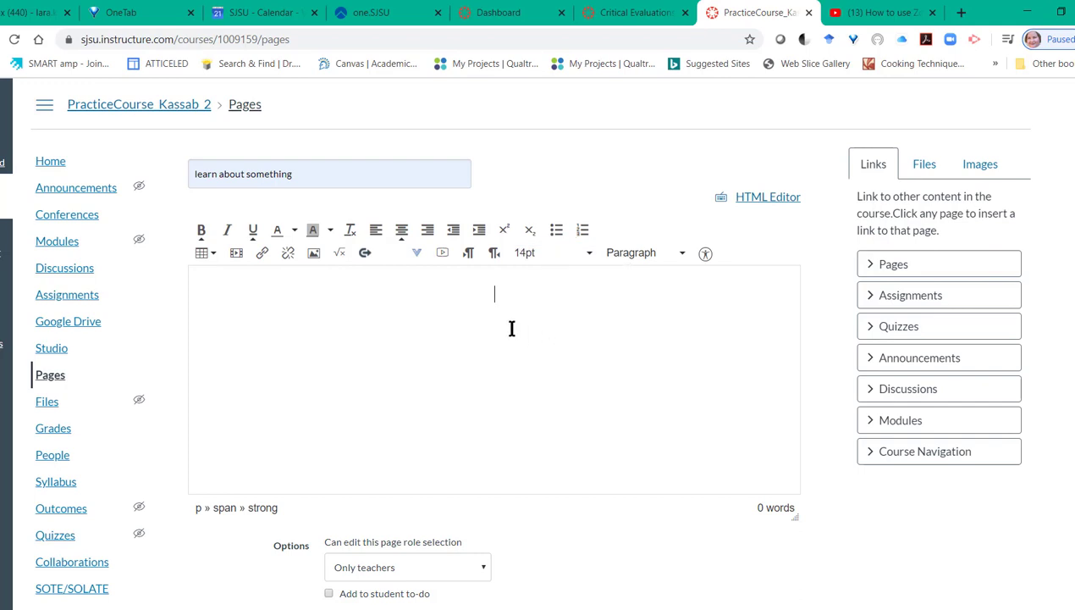
type("This page is for our on")
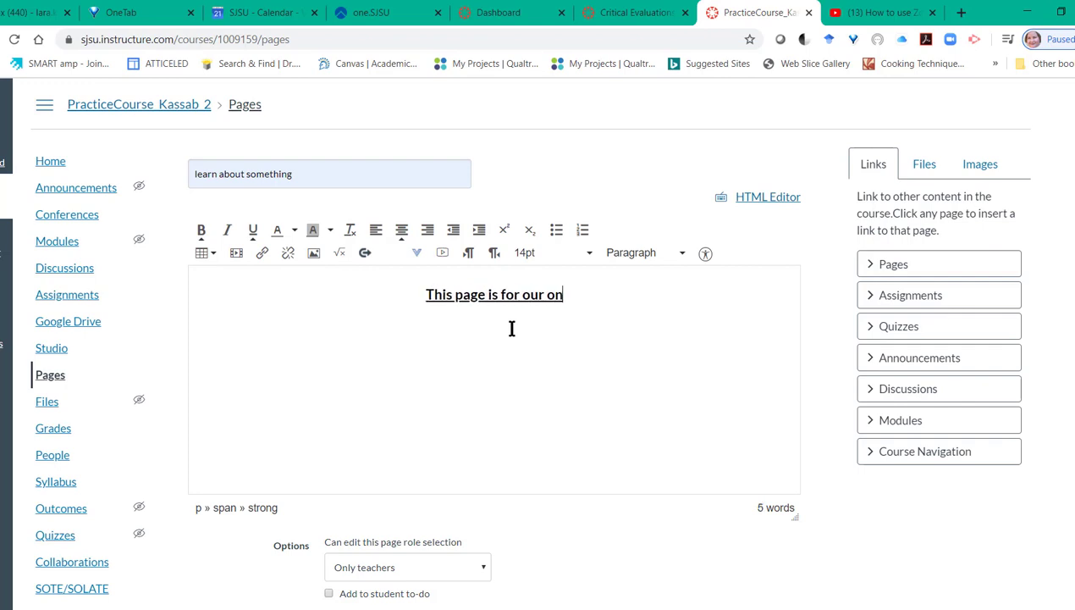
key("BackSpace")
type("wn")
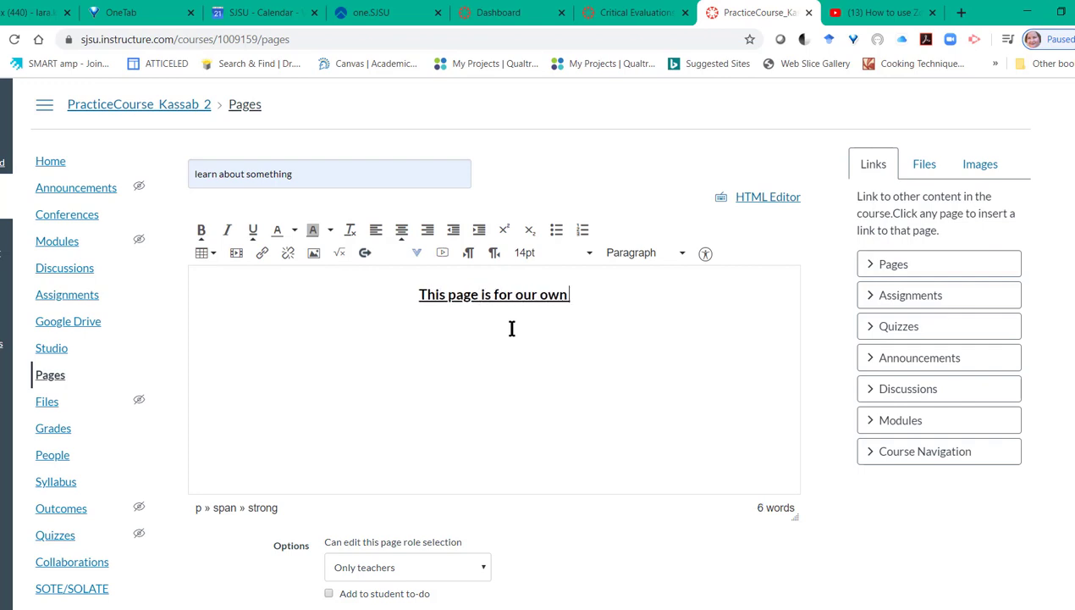
type(" ongoing learning!")
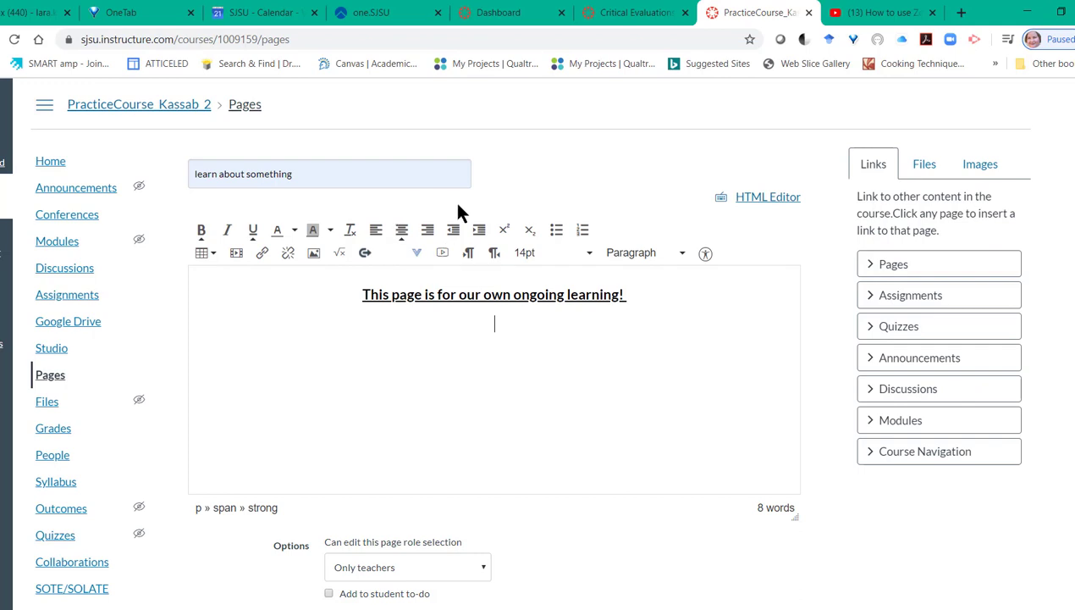
Below the heading, add the left-aligned line "Ground Rules for This Page:" without bold or underline at 11pt.
left_click(376, 229)
left_click(201, 230)
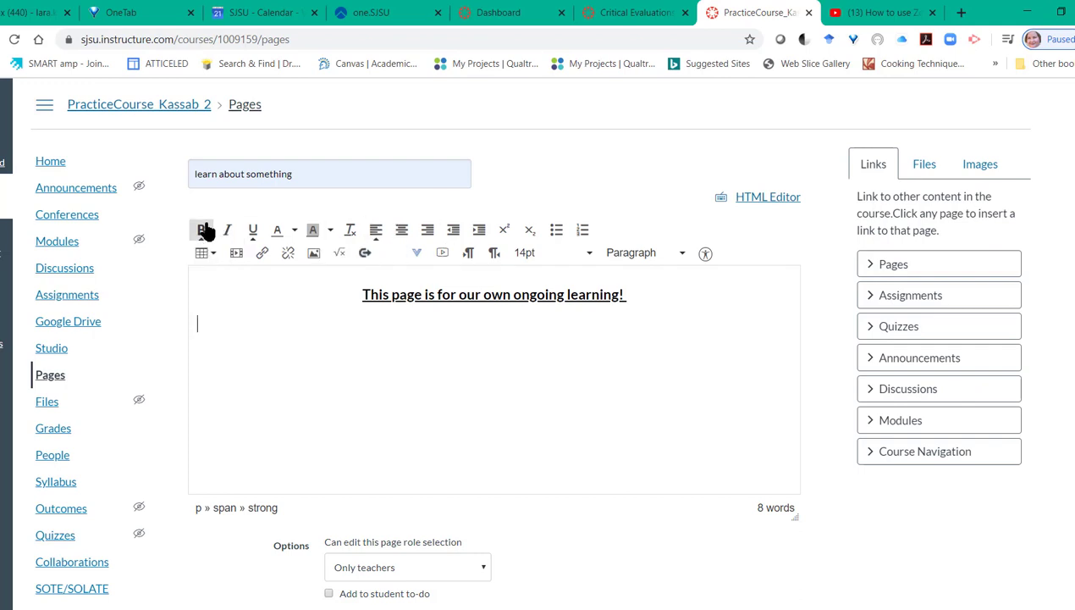
left_click(251, 231)
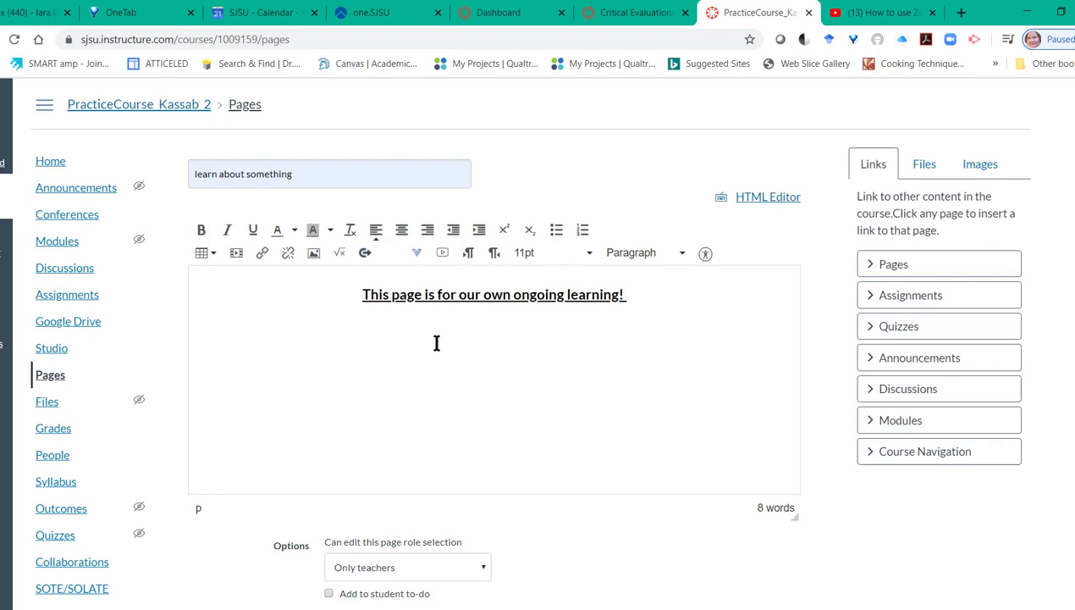
type("Ground Rules for")
type("This Pag")
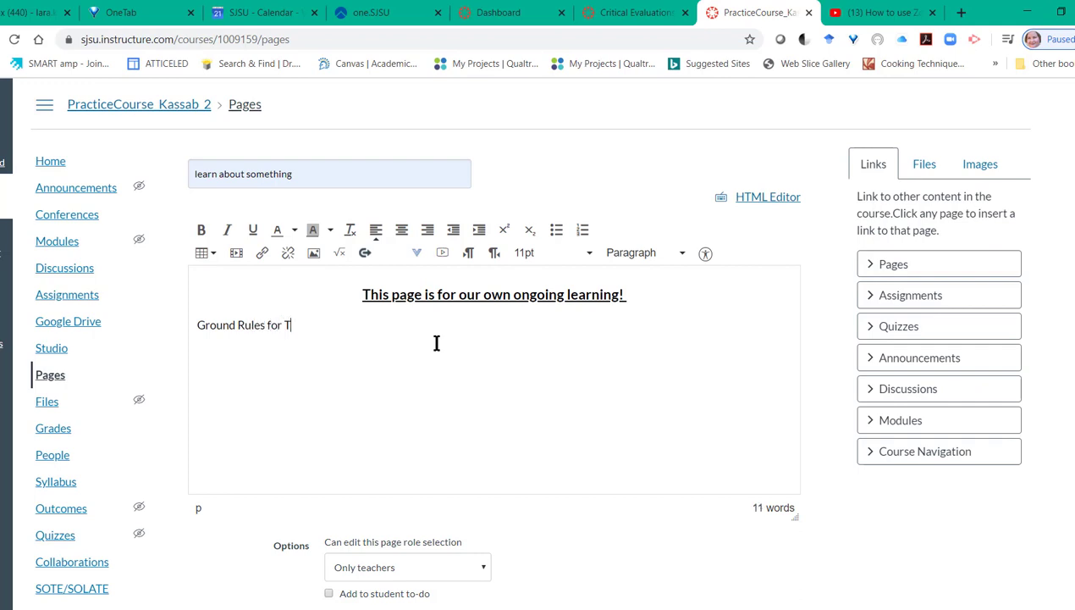
type("e:")
Add the first ground rule, "1. Please only post suitable for work/appropriate content.".
key("Return")
type("1. Please onl")
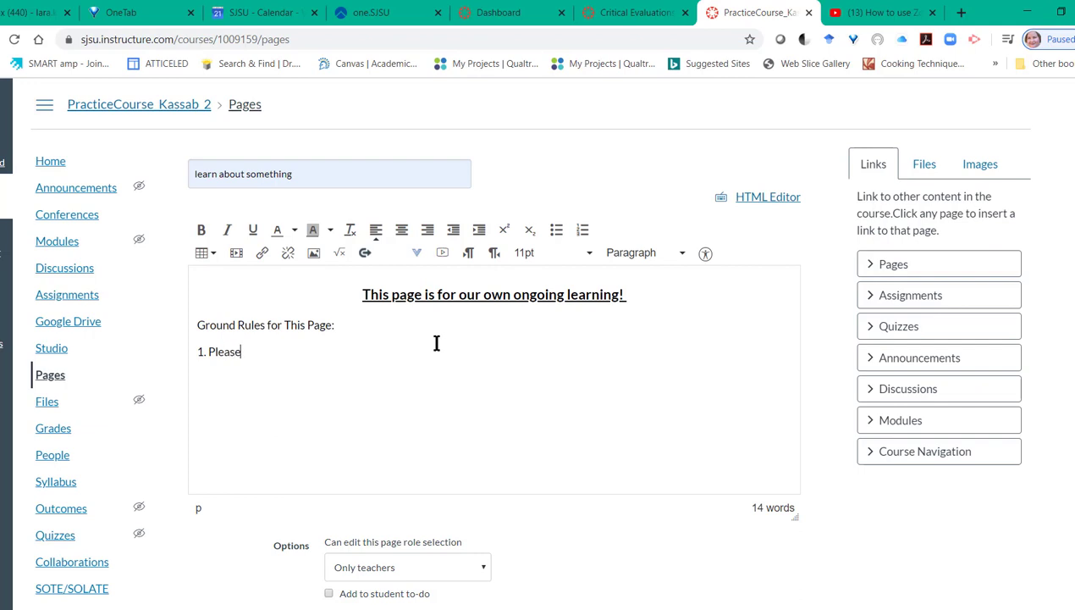
type("y post suitable for work")
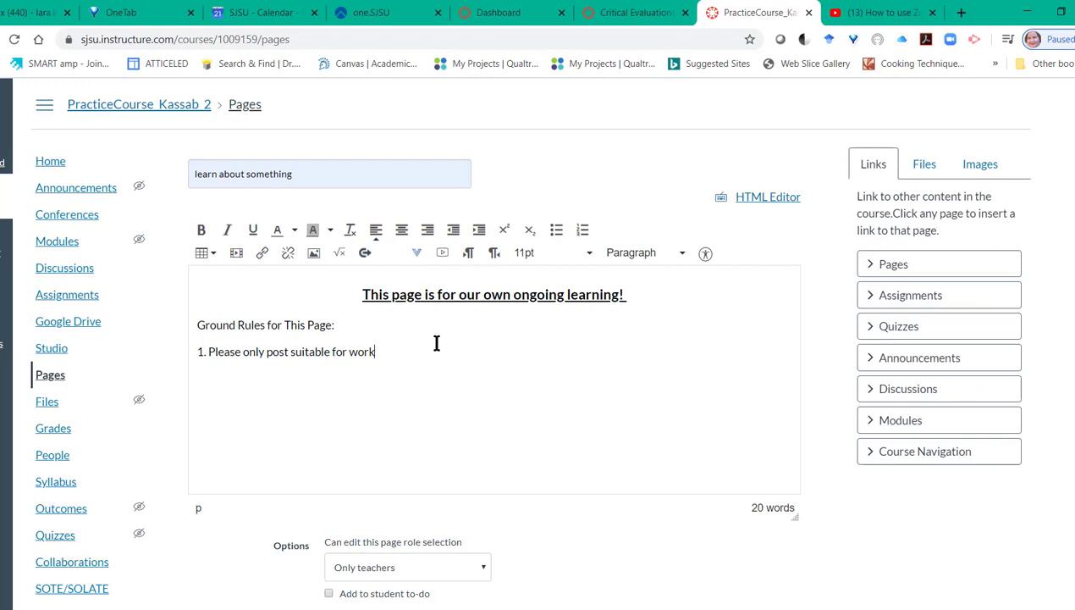
type("/appropriate content.")
Add the second rule, "2. Do not remove anyone else's content- if needed please contact the instructor to remove/edit.".
key("Return")
type("2.")
type("Do no")
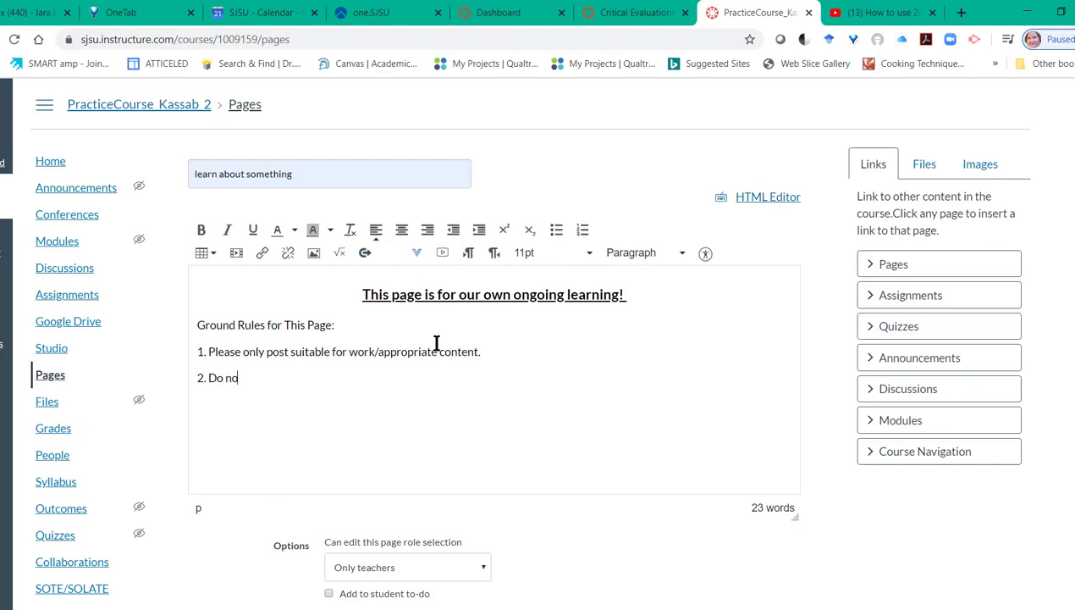
type("t remove anyone e")
type("lse")
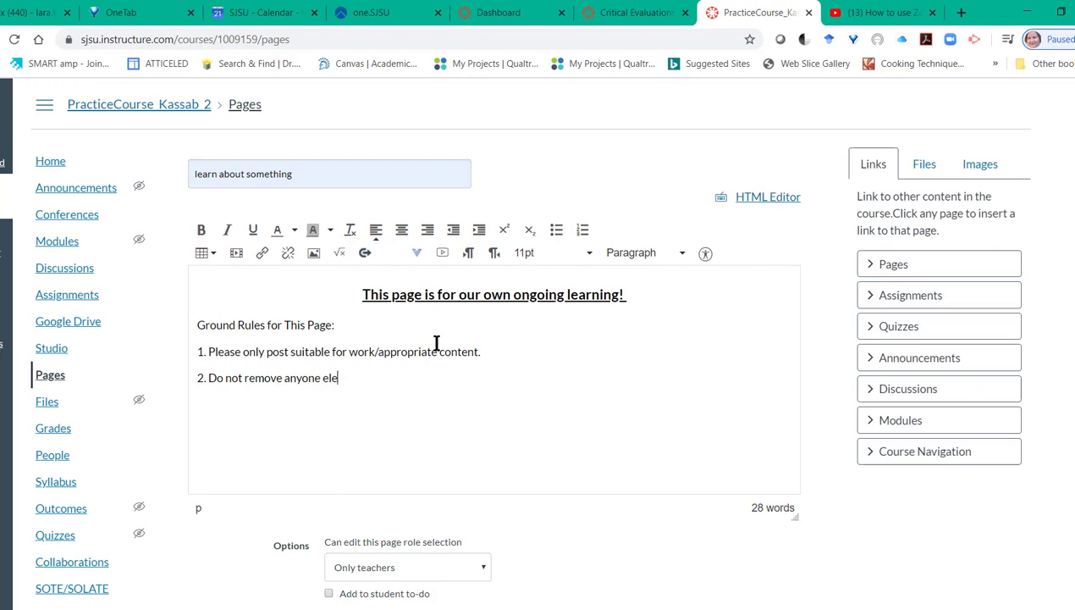
type("'s content- if needed")
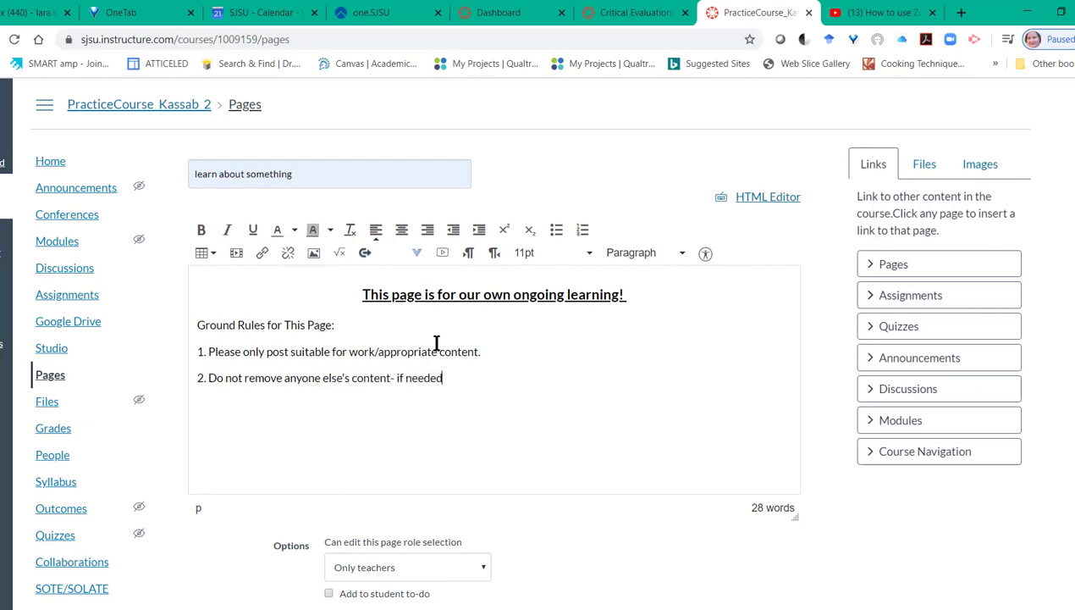
type(" please contact the ")
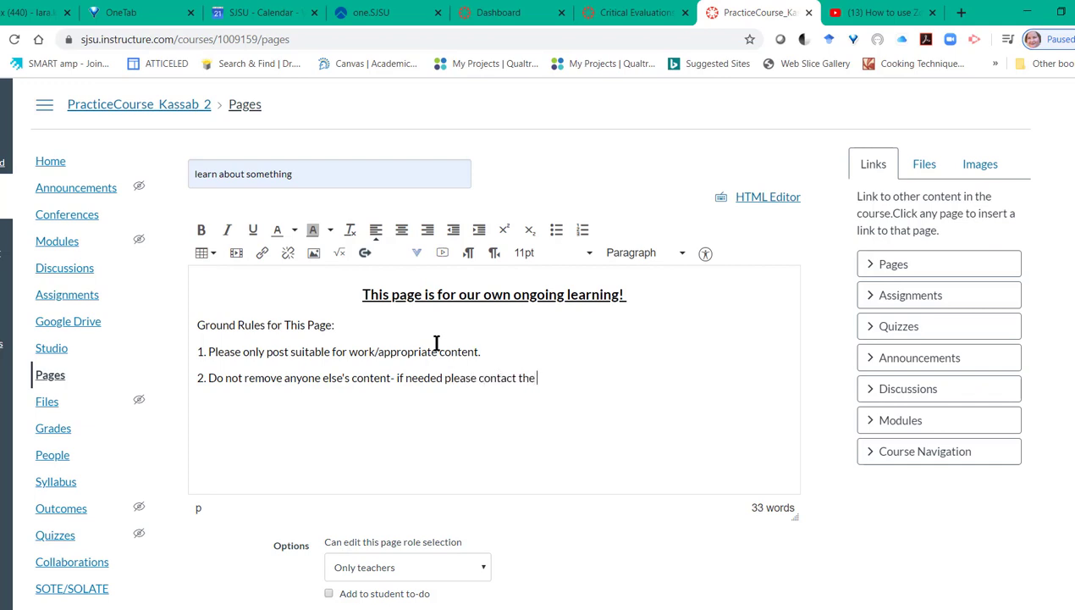
type("instructor to remove/ed")
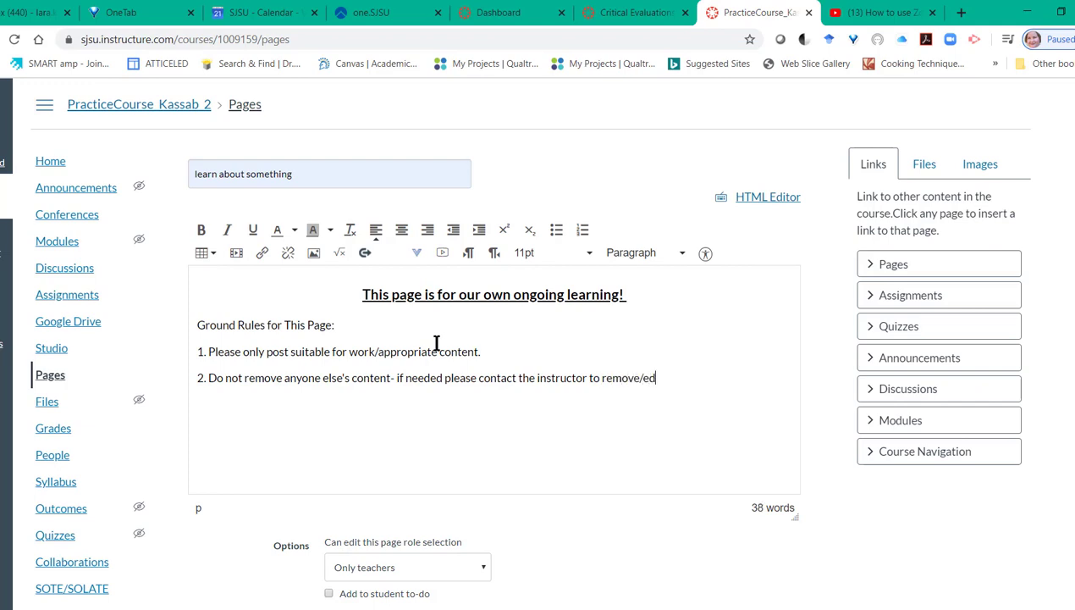
type("it.")
Below the rules, add "Link to a video on Online Teaching:" and paste the YouTube link "How to use Zoom for Remote and Online learning" under it.
key("Return")
type("Link to a video on ")
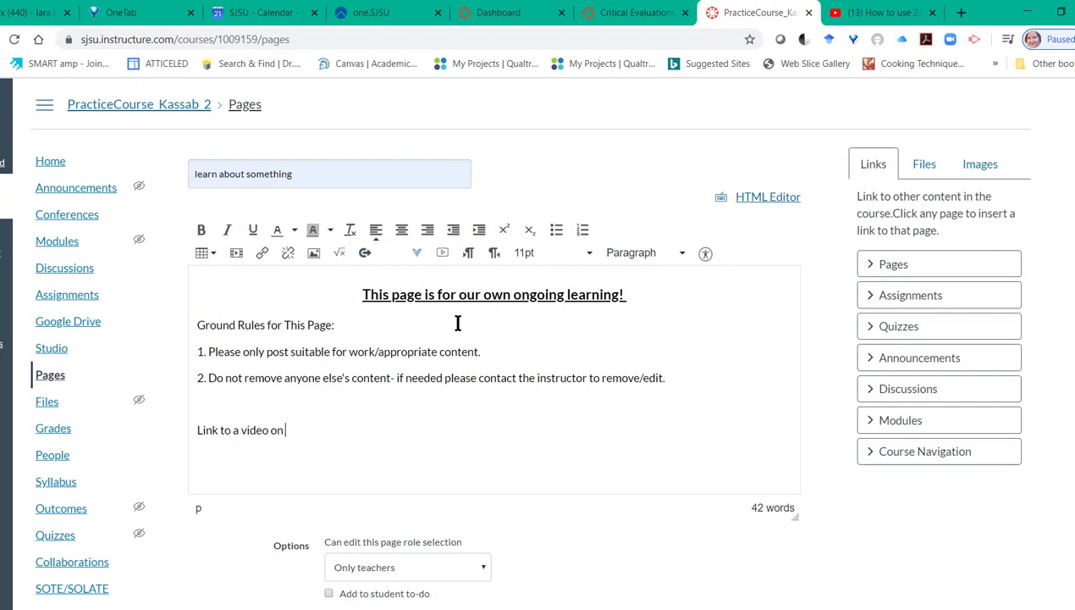
type("Online Teaching:")
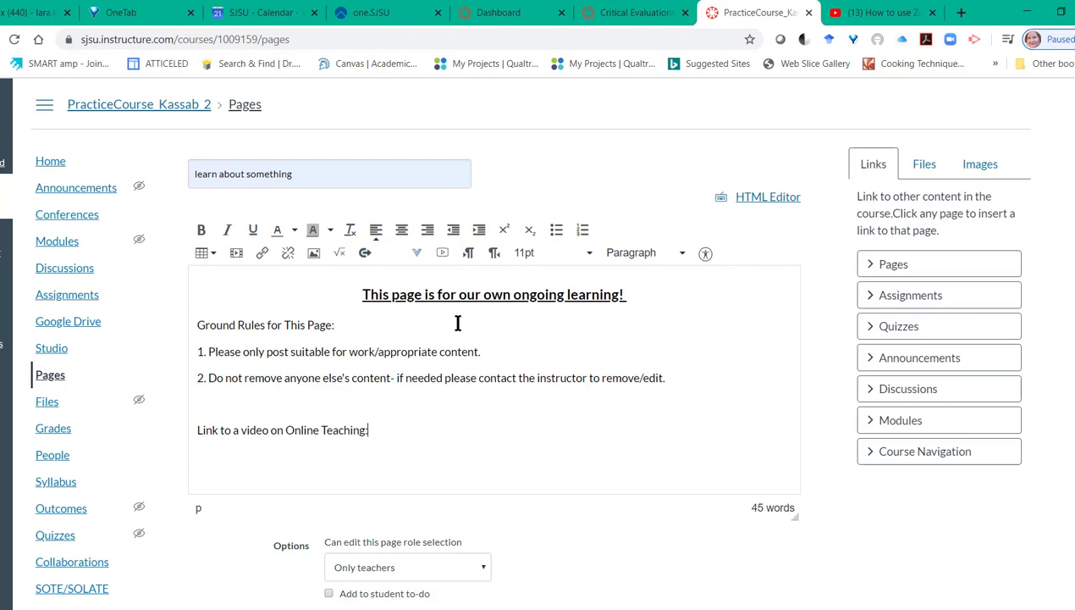
key("Return")
key("ctrl+v")
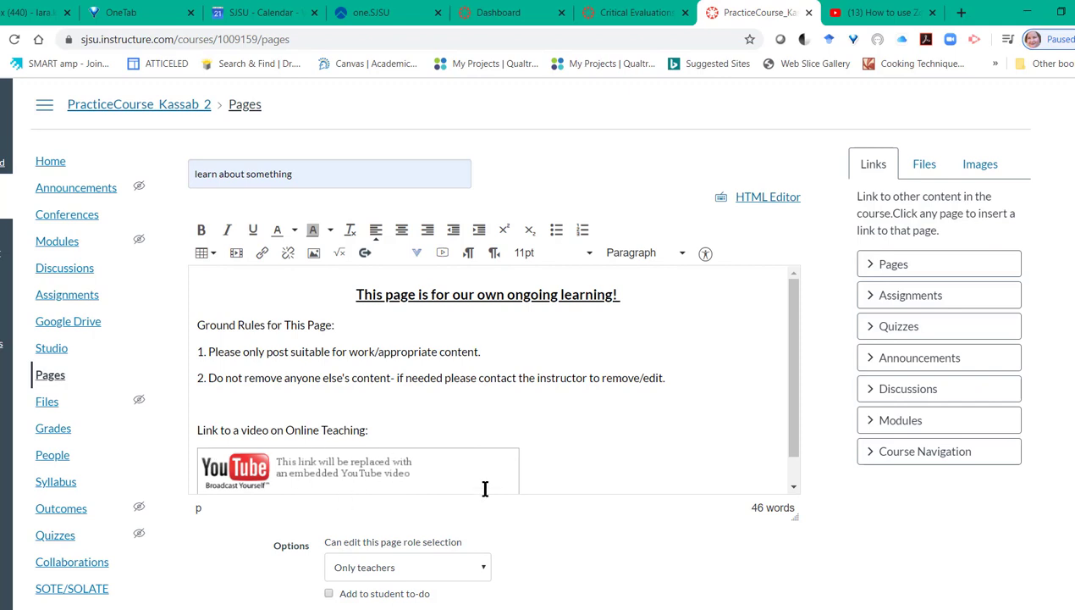
left_click_drag(793, 307, 803, 349)
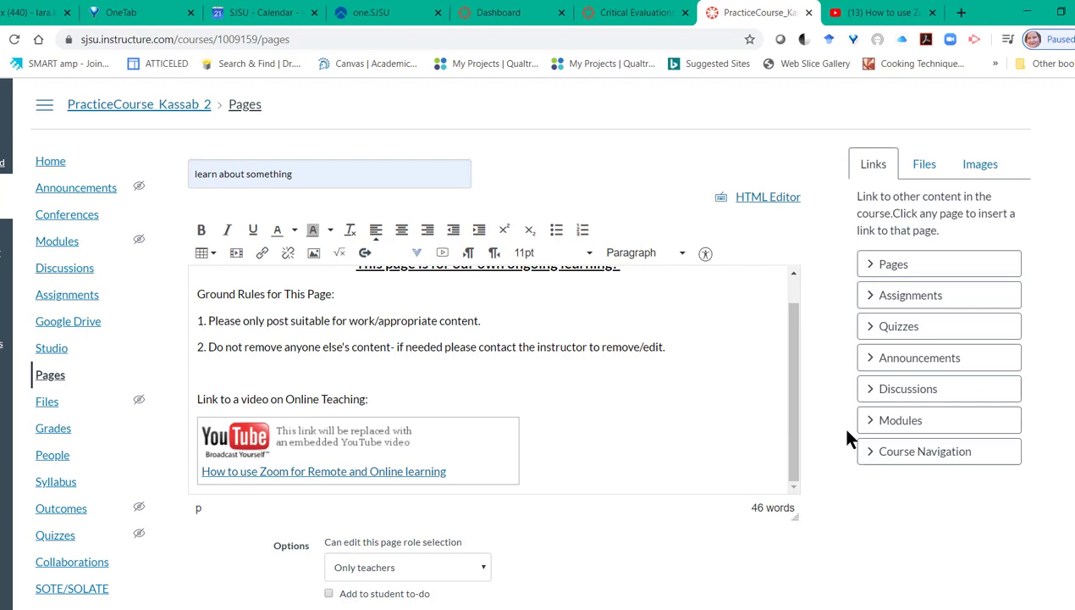
Set the page's editing permission to Teachers and students.
scroll(525, 339, "down", 1)
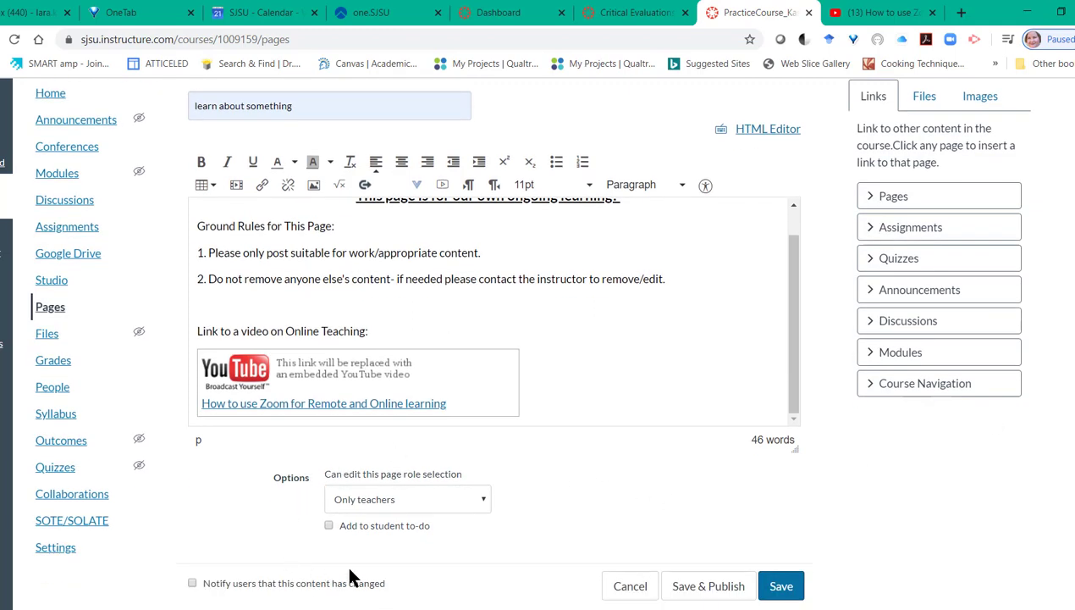
left_click(433, 503)
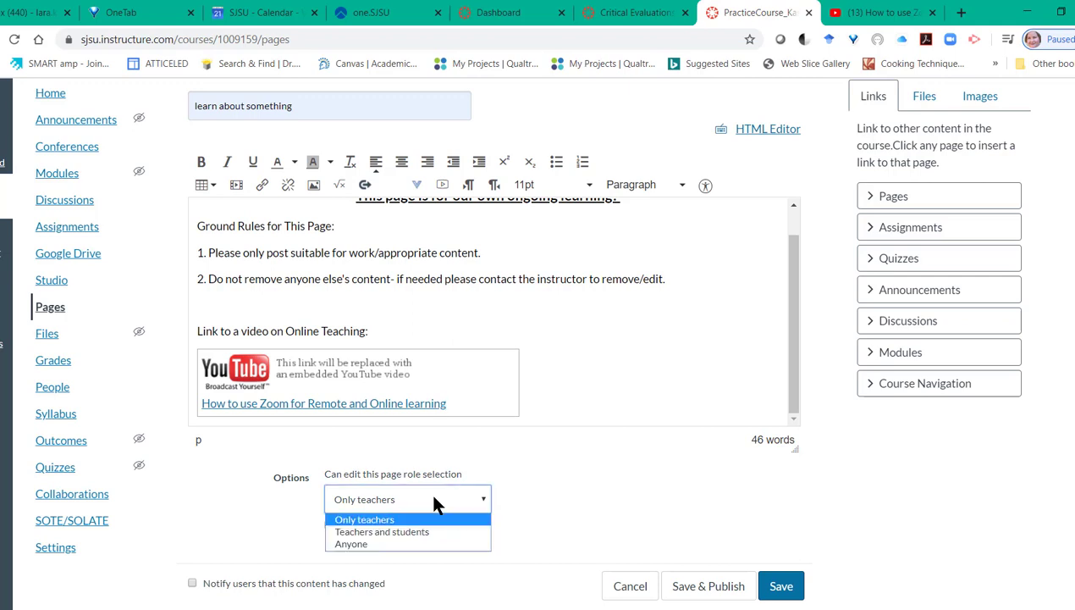
left_click(433, 534)
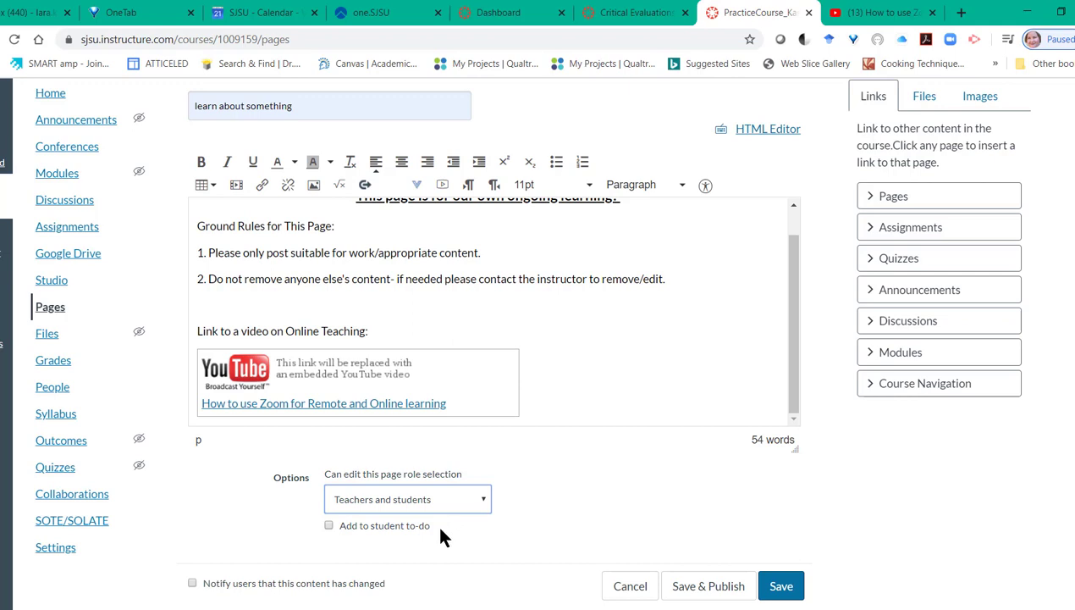
Add the page to the student to-do list with the date Mar 31 11:59pm.
left_click(330, 525)
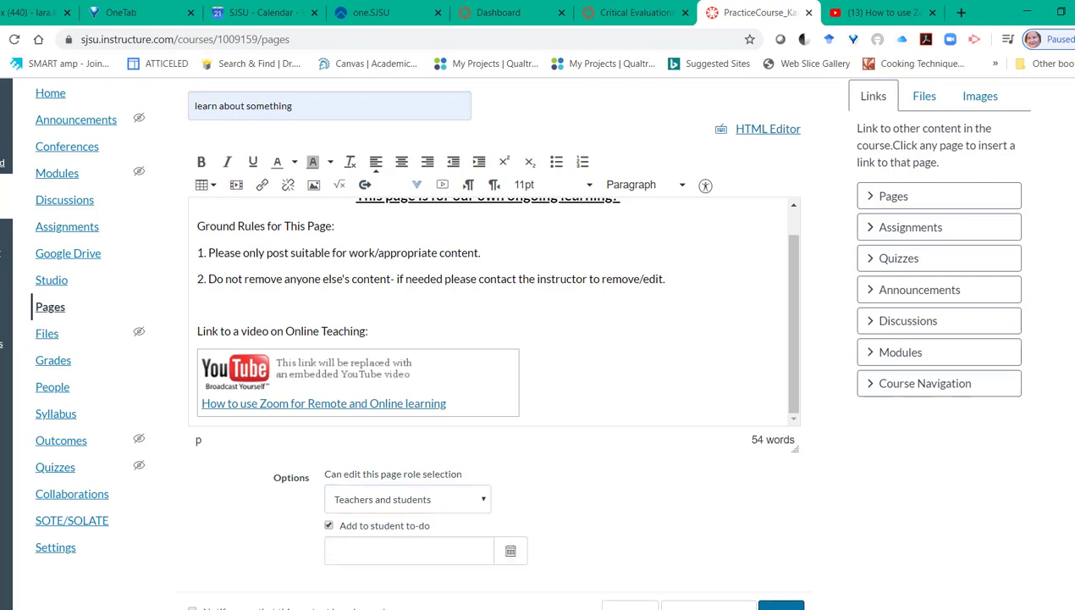
scroll(526, 340, "down", 1)
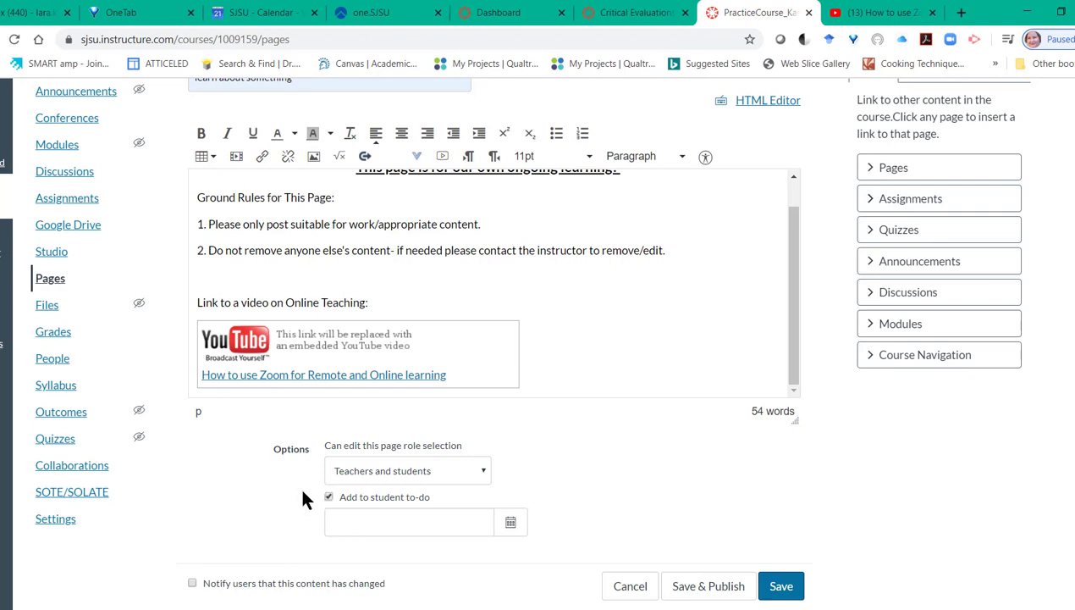
left_click(510, 522)
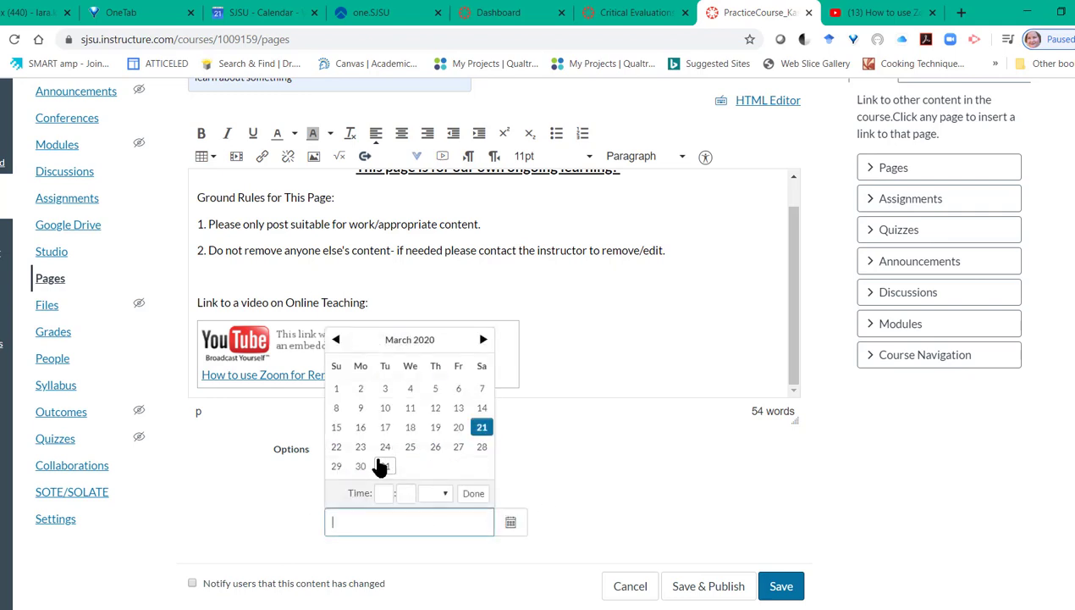
left_click(383, 466)
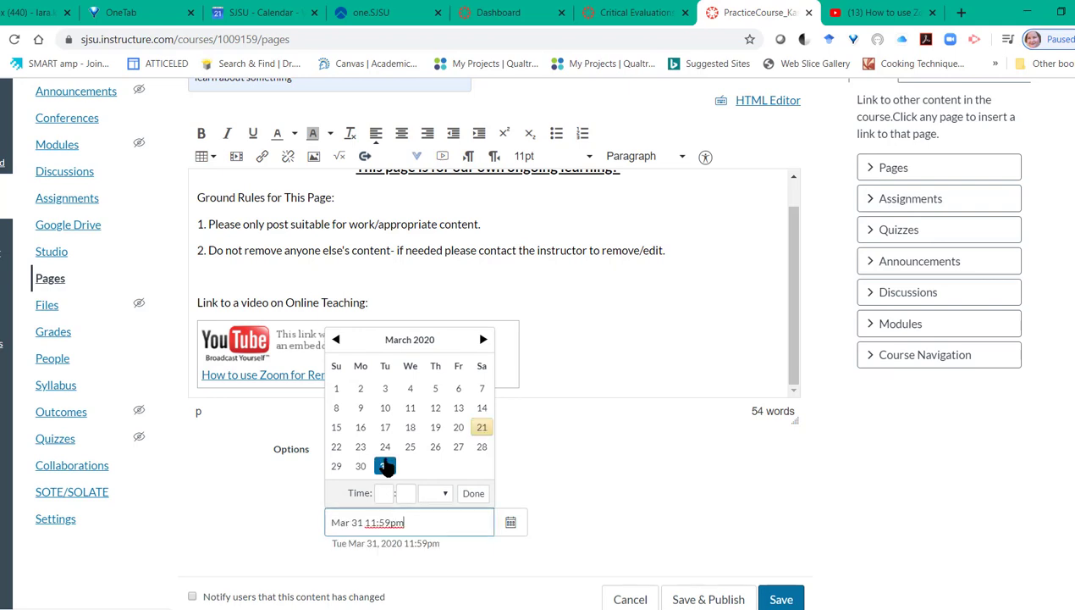
left_click(474, 494)
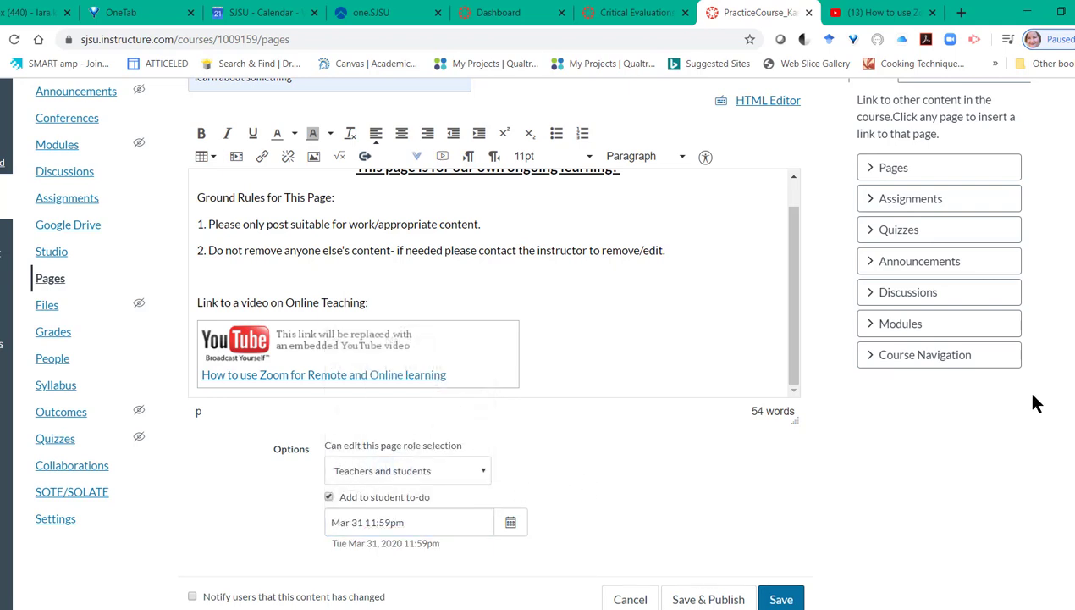
Enable notifying users that the content has changed, and save and publish the page.
scroll(527, 341, "down", 1)
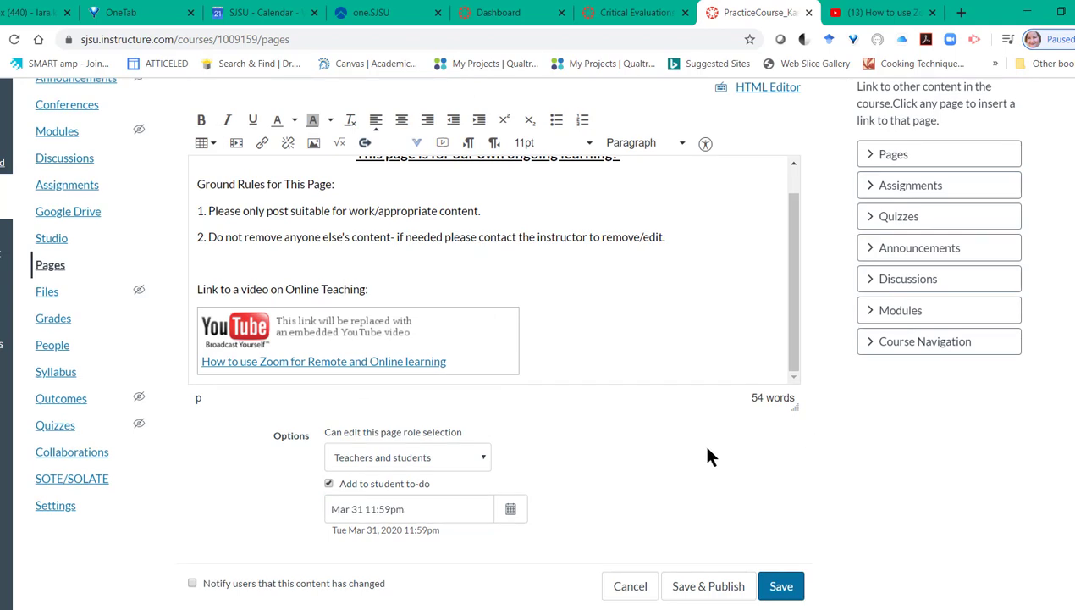
left_click(192, 584)
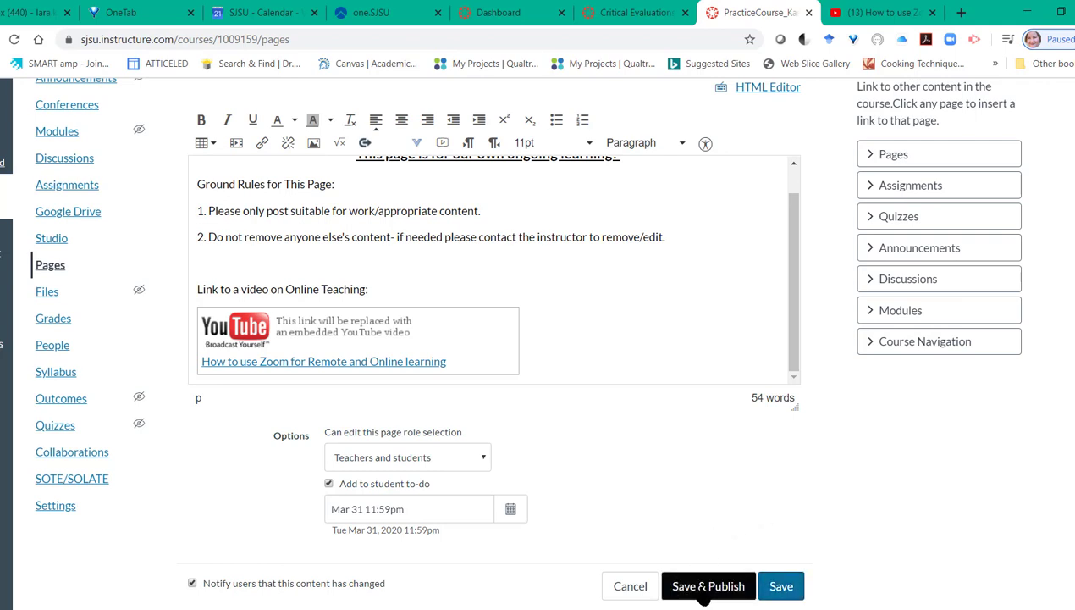
left_click(704, 593)
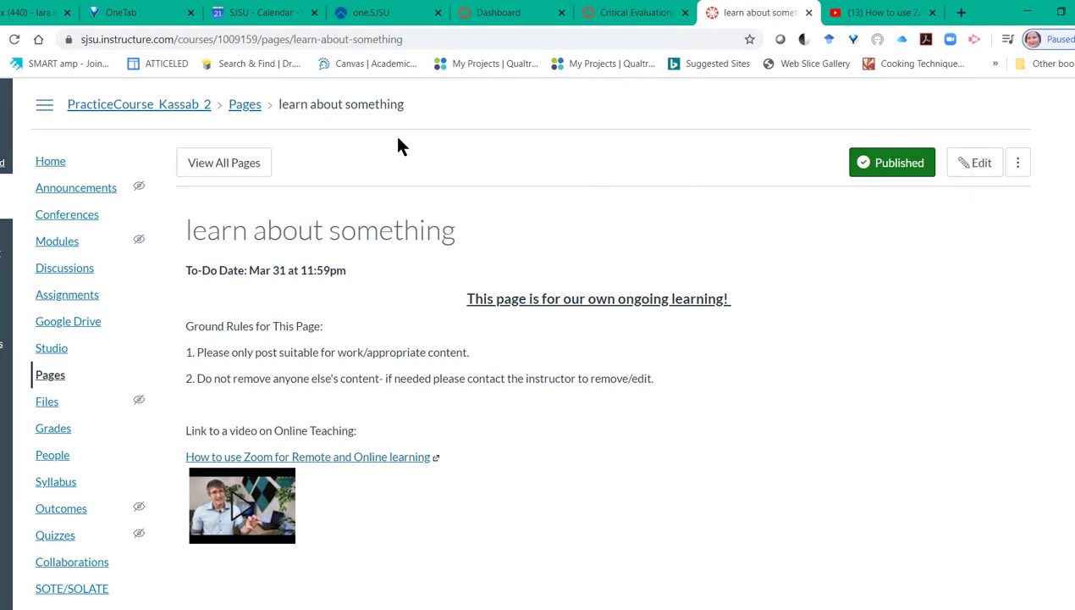
Return to the list of all pages and examine the actions available for the "learn about something" page.
left_click(249, 170)
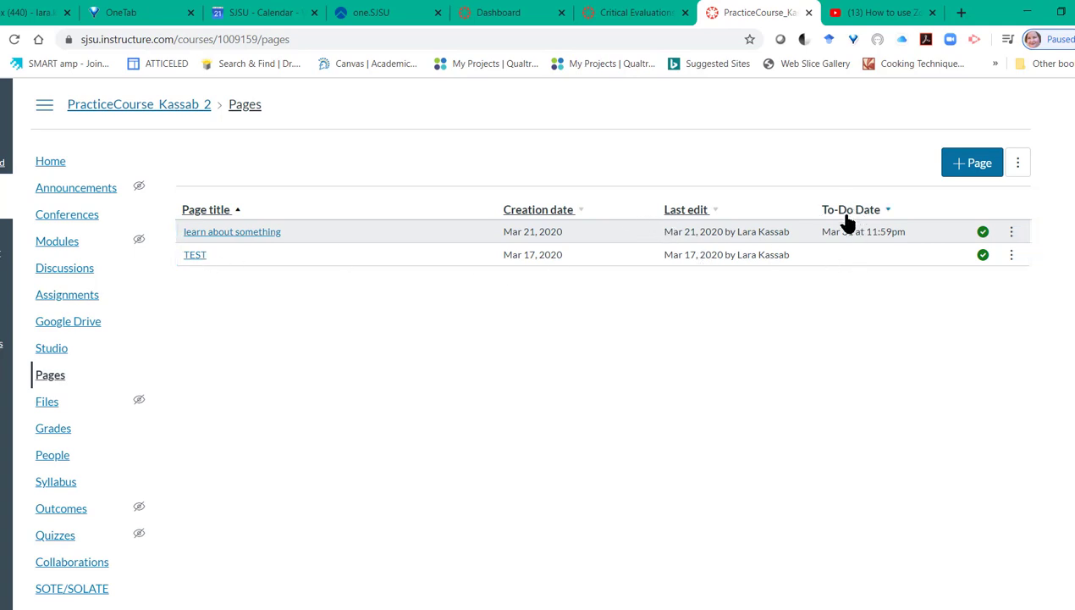
left_click(1010, 234)
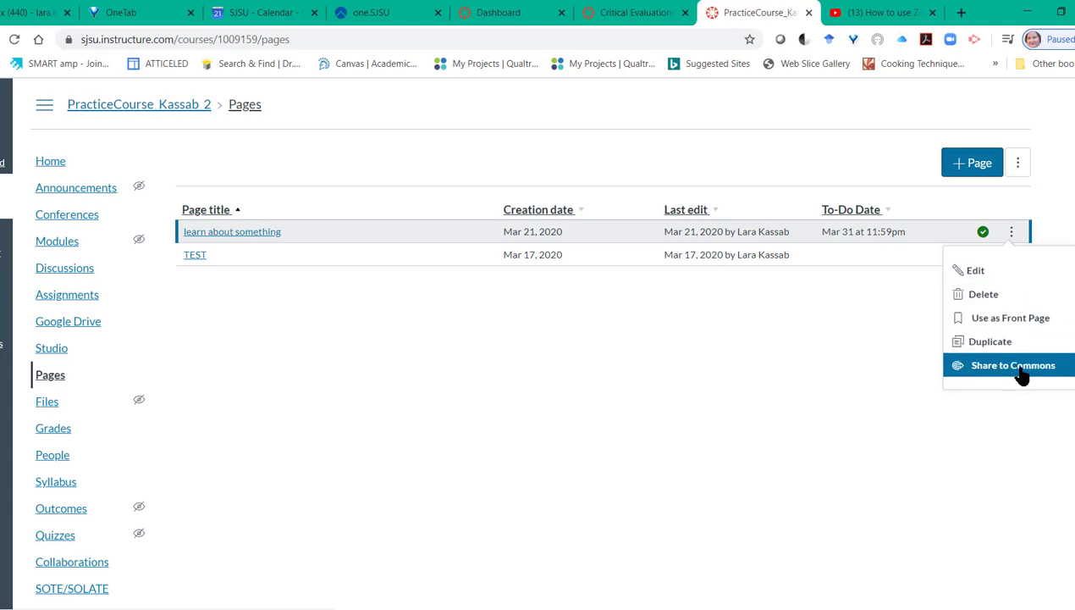
left_click(1013, 330)
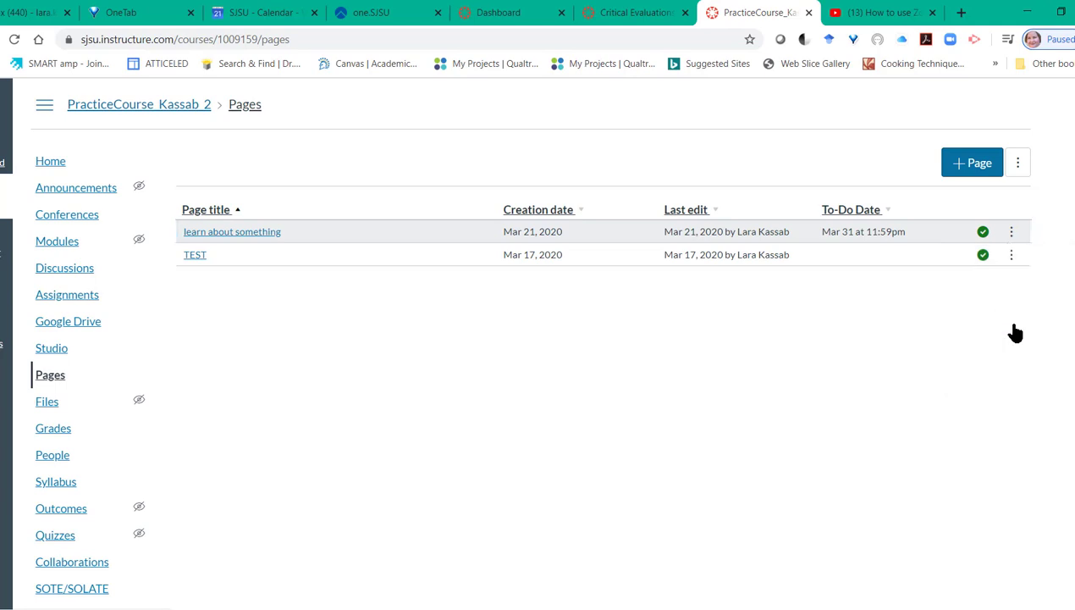